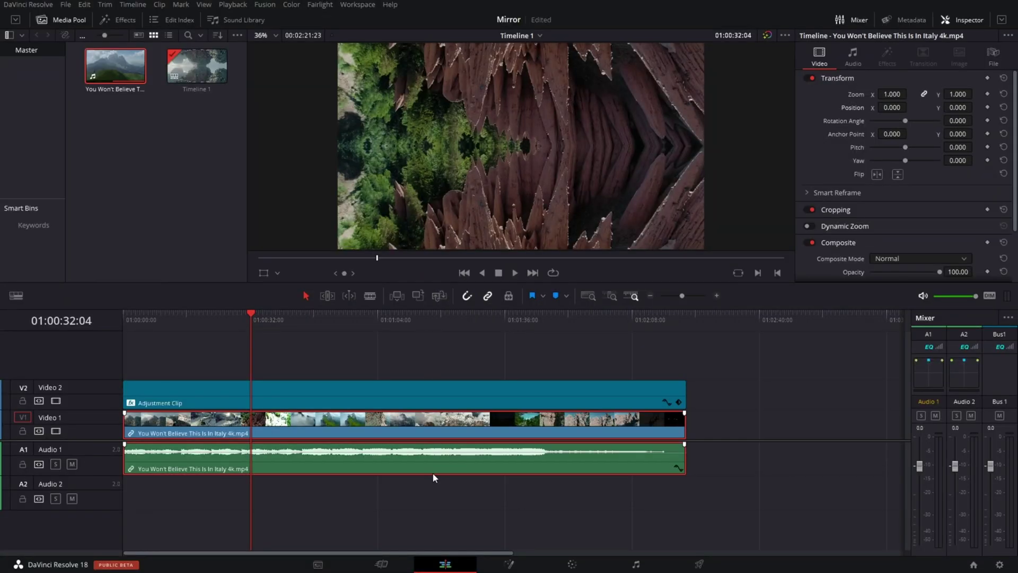
- Preview the existing mirrored edit, then delete every clip from the timeline
left_click(768, 445)
key("space")
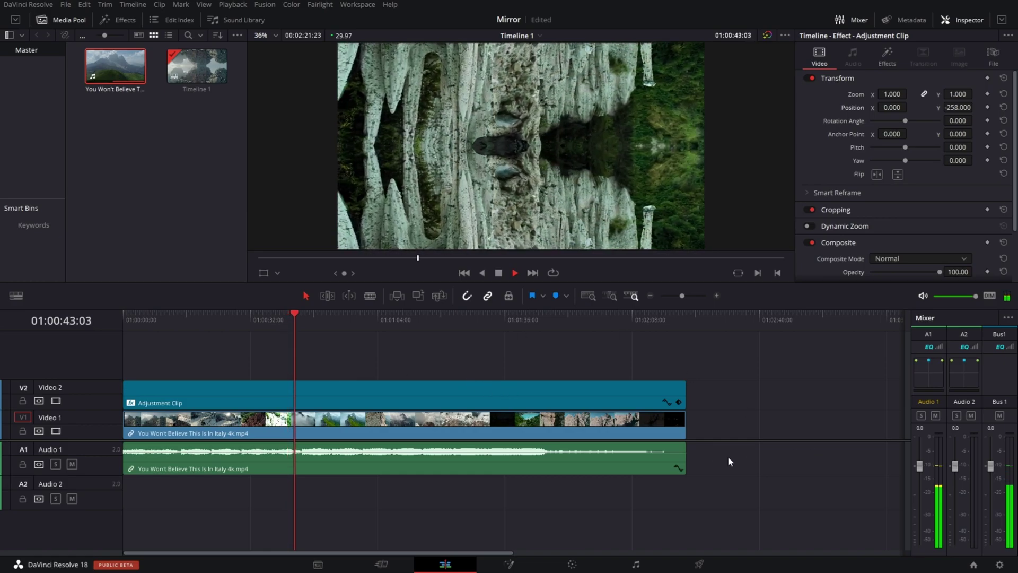
key("space")
left_click_drag(752, 505, 574, 382)
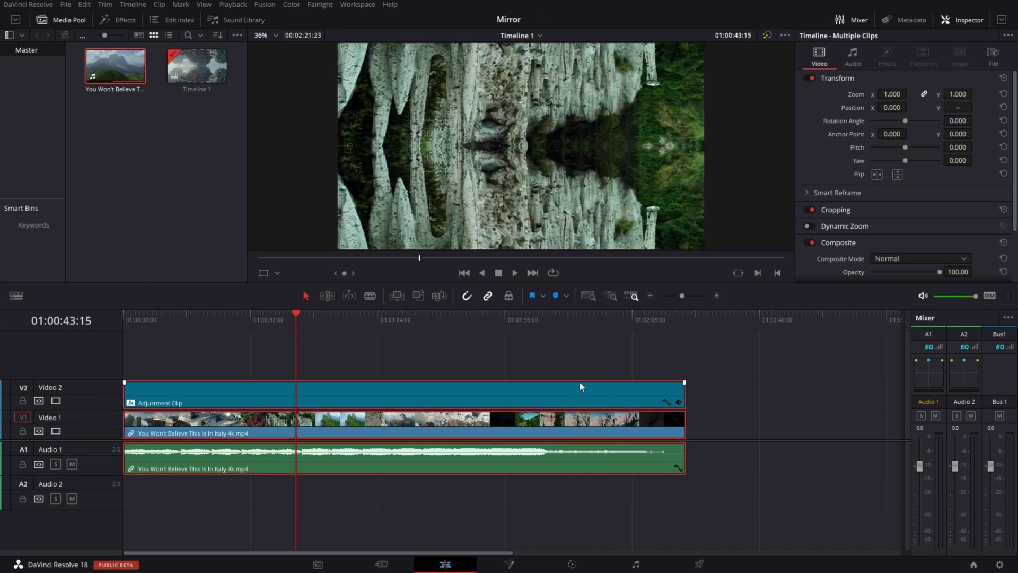
key("Delete")
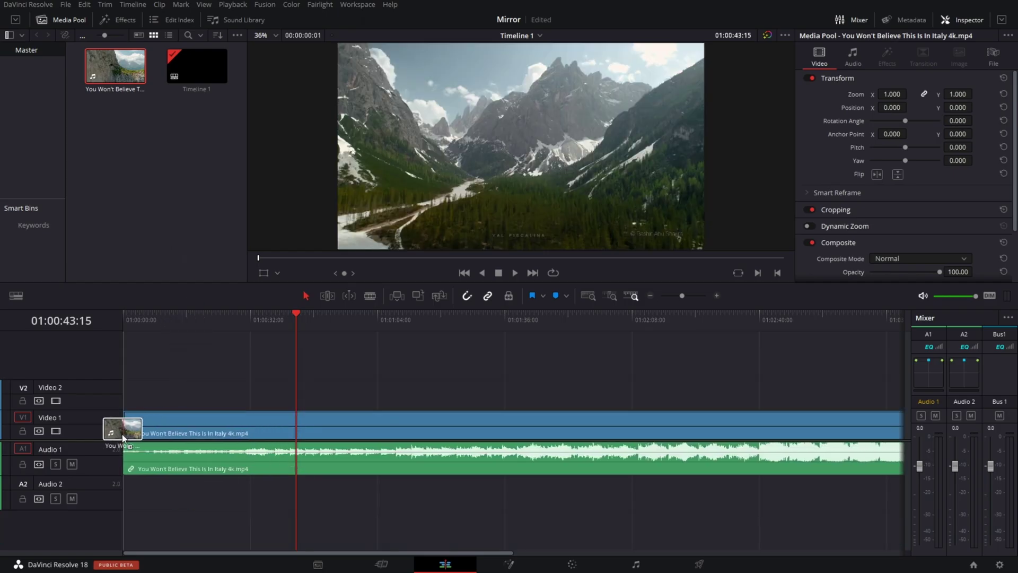
- Place the Italy landscape clip on V1 and ripple-delete its opening portion
left_click_drag(101, 73, 128, 422)
mouse_move(326, 319)
left_mouse_down()
mouse_move(467, 362)
mouse_move(592, 421)
left_mouse_up()
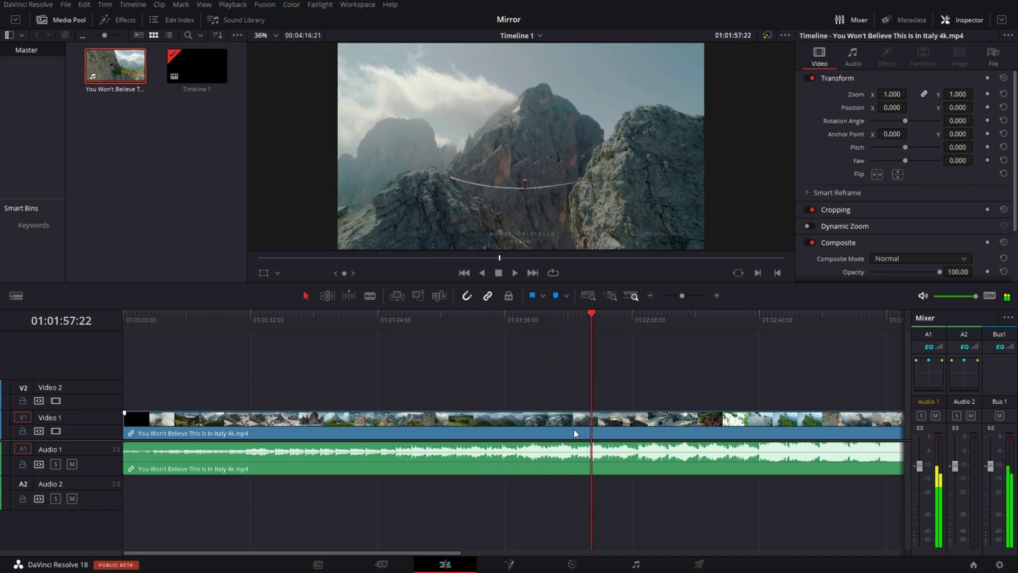
key("ctrl+b")
key("shift+Delete")
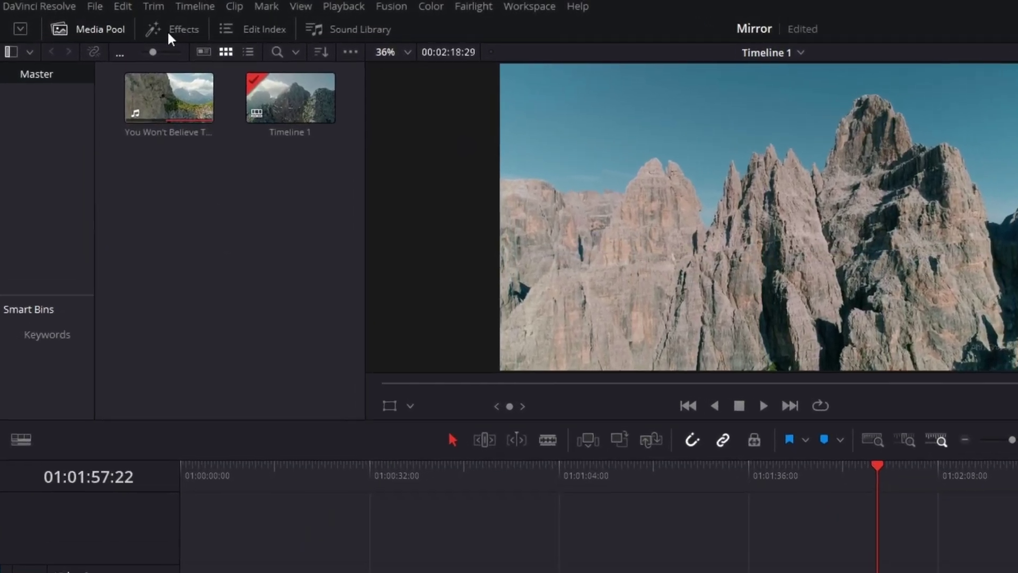
- Put a Toolbox Adjustment Clip on V2, extend it to the playhead, and save
left_click(119, 21)
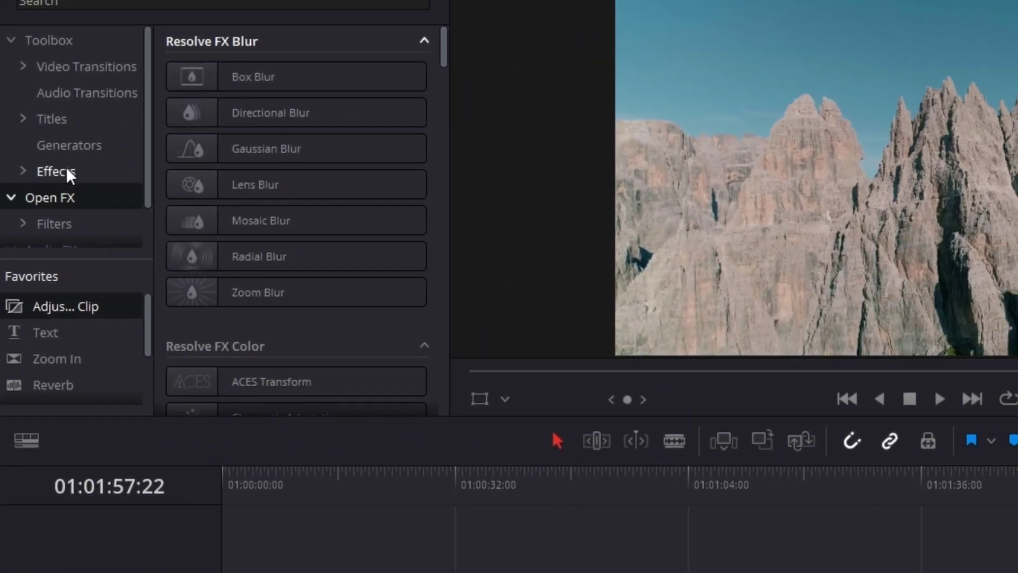
left_click(64, 164)
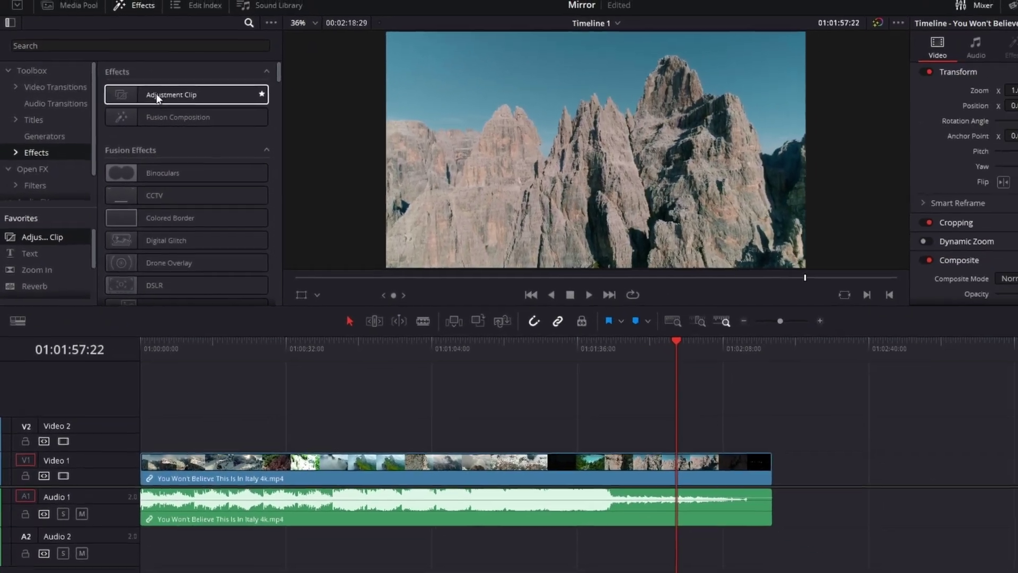
mouse_move(156, 96)
left_mouse_down()
mouse_move(142, 396)
mouse_move(318, 403)
left_mouse_up()
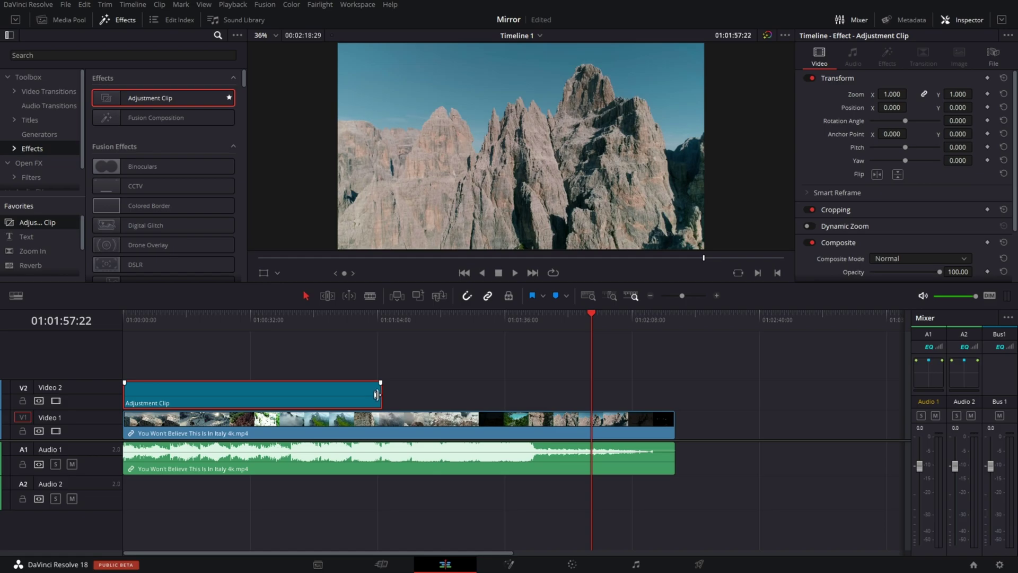
left_click_drag(380, 396, 591, 416)
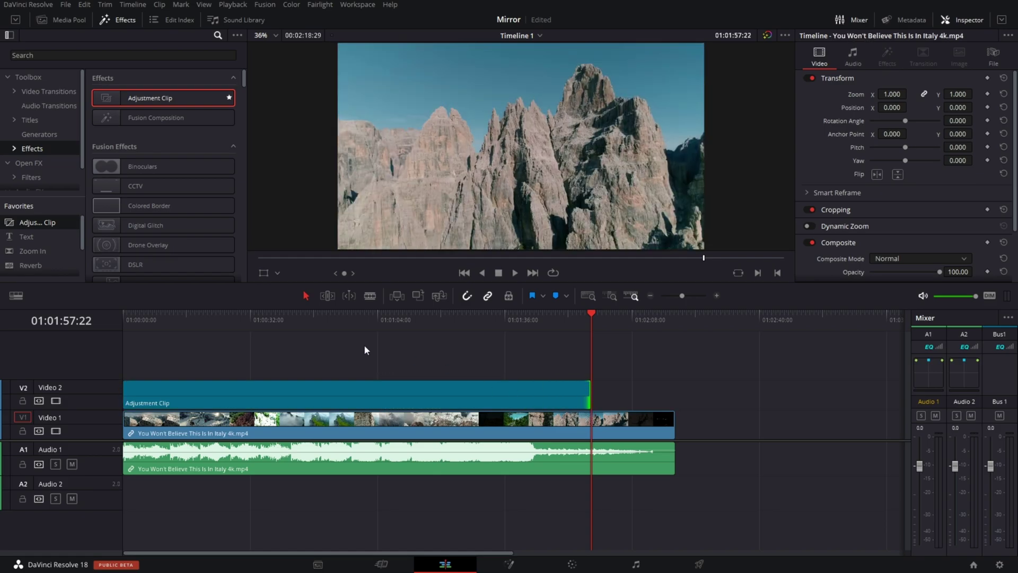
left_click(198, 393)
key("ctrl+s")
- Find 'mirrors' in Open FX and drop the Mirrors effect onto the adjustment clip
left_click(34, 162)
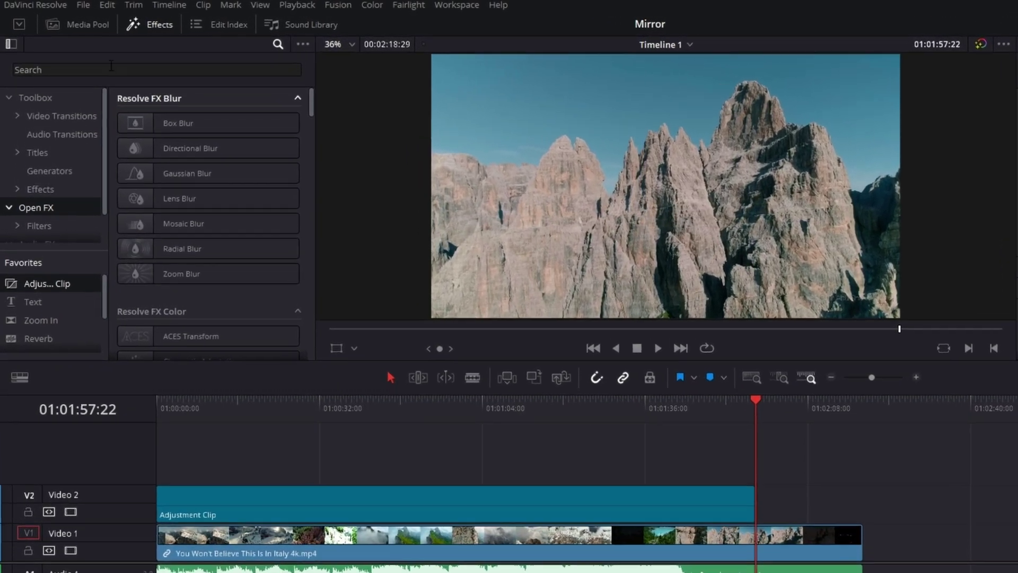
left_click(92, 54)
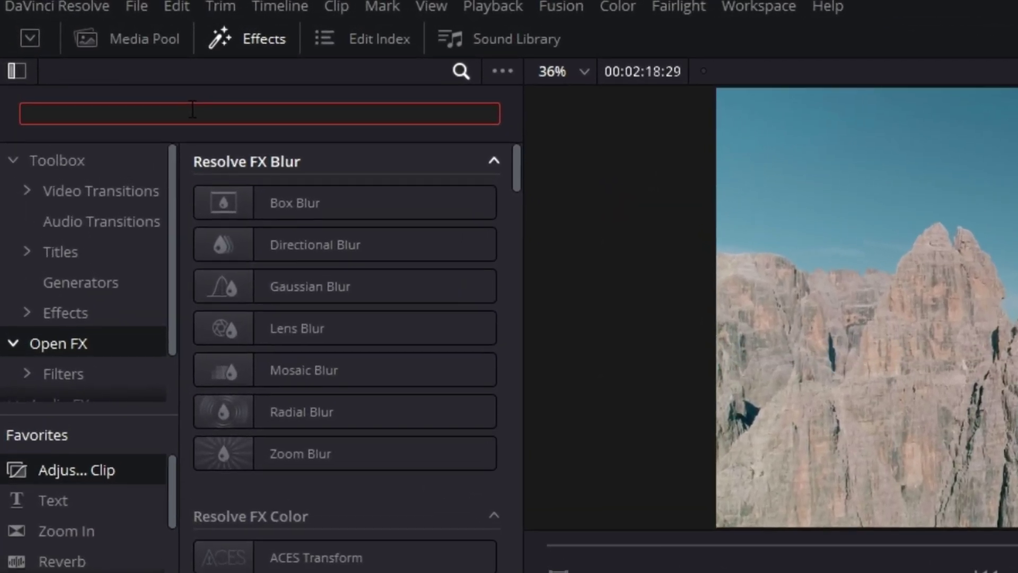
type("mir")
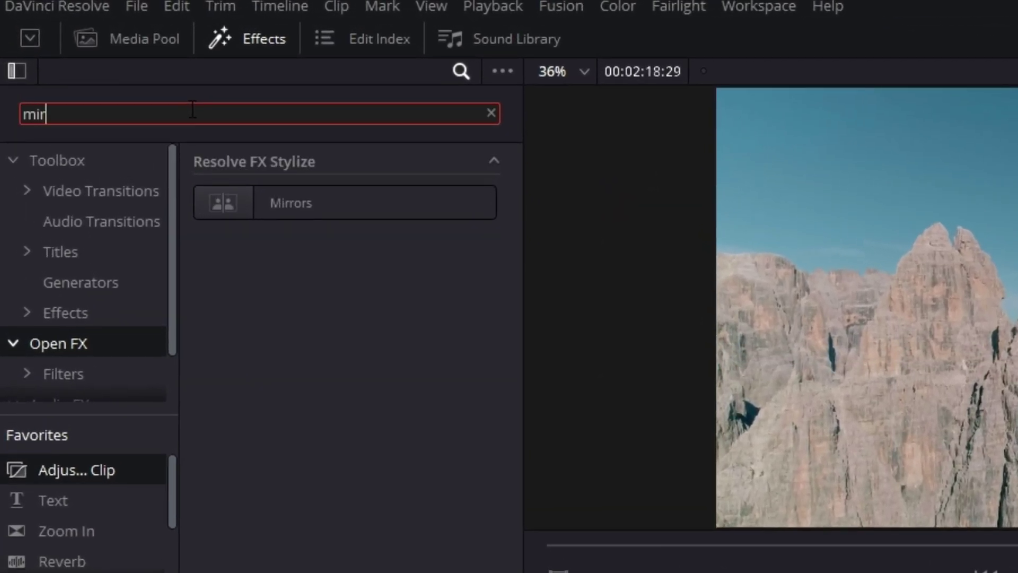
type("ros")
key("BackSpace")
type("rs")
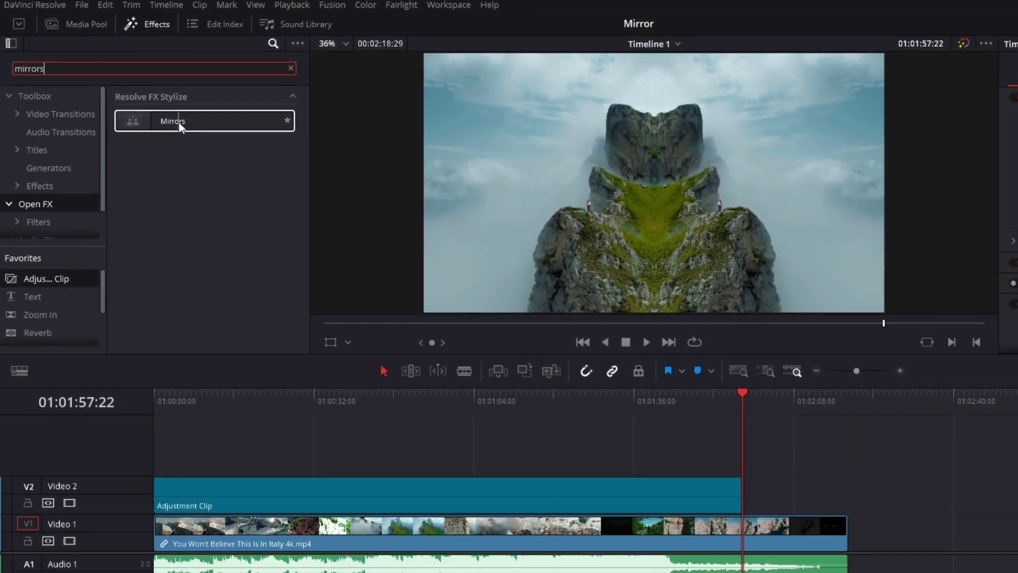
mouse_move(151, 98)
left_mouse_down()
mouse_move(219, 318)
mouse_move(225, 394)
left_mouse_up()
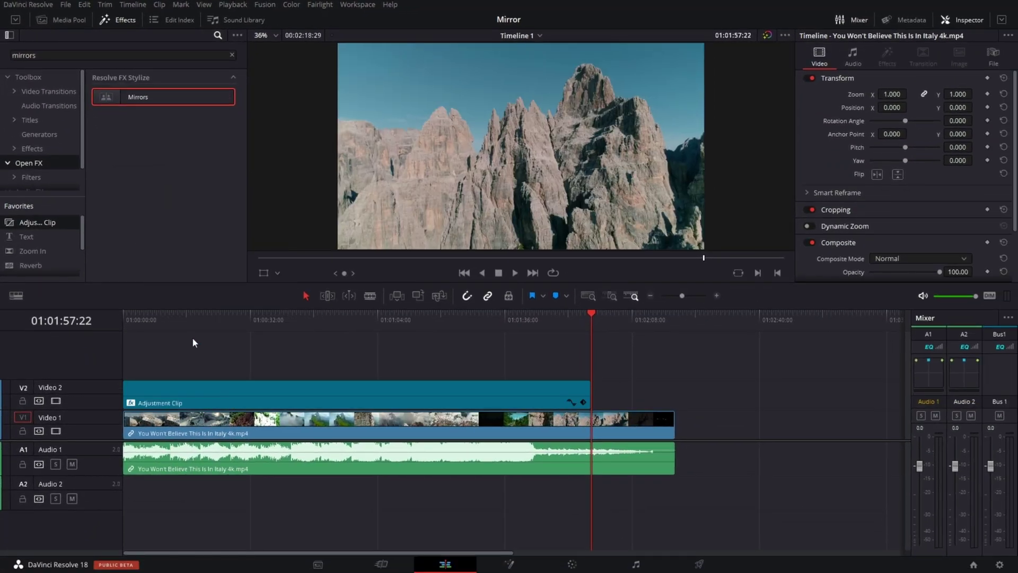
key("Home")
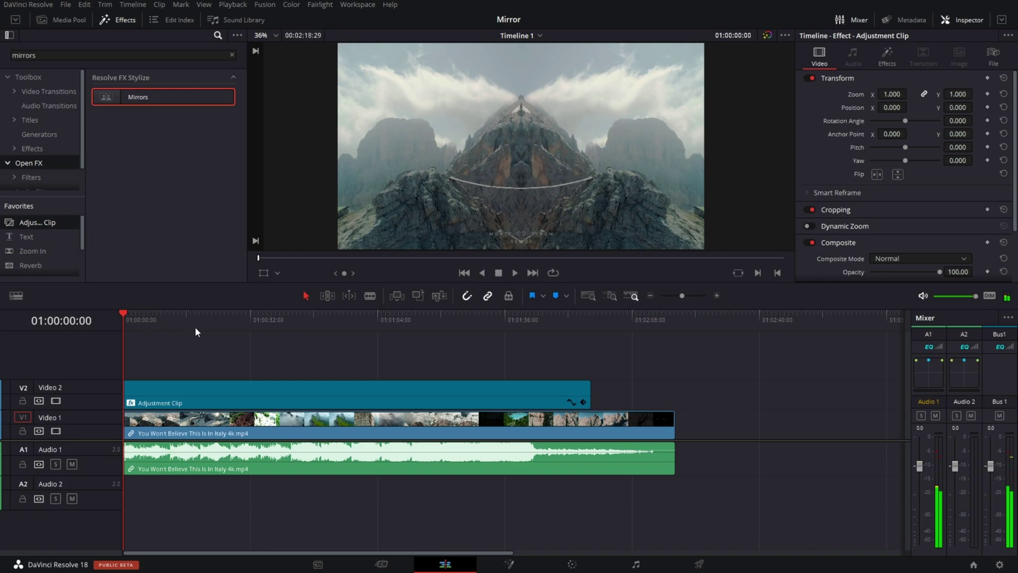
left_click(261, 461)
right_click(261, 461)
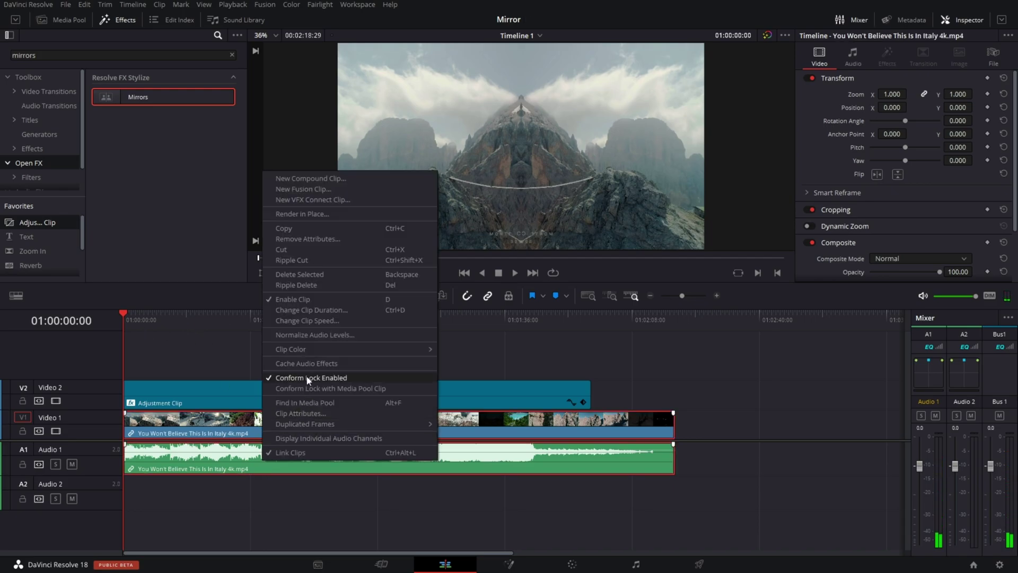
left_click(317, 335)
left_click(470, 420)
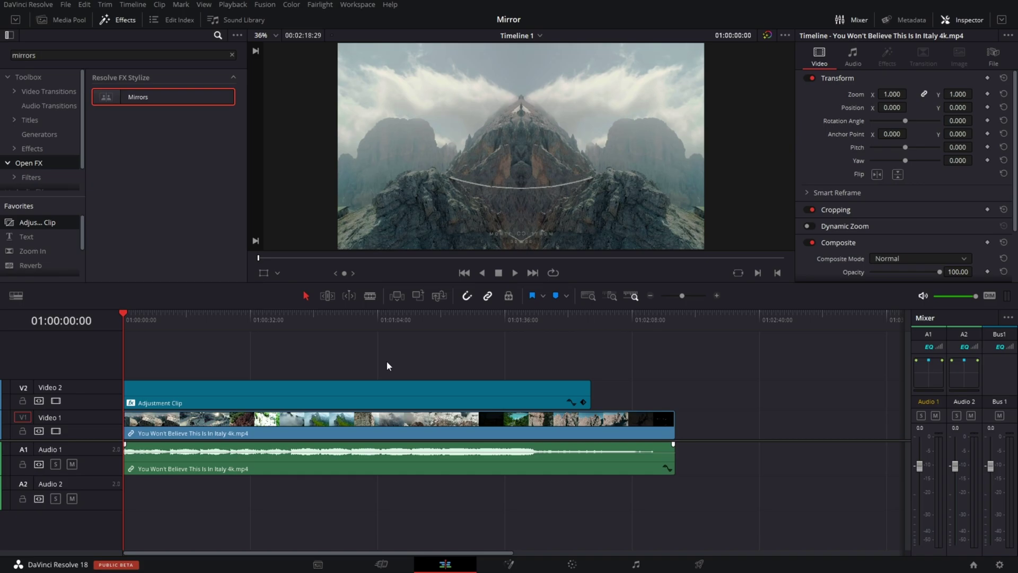
left_click_drag(313, 318, 339, 331)
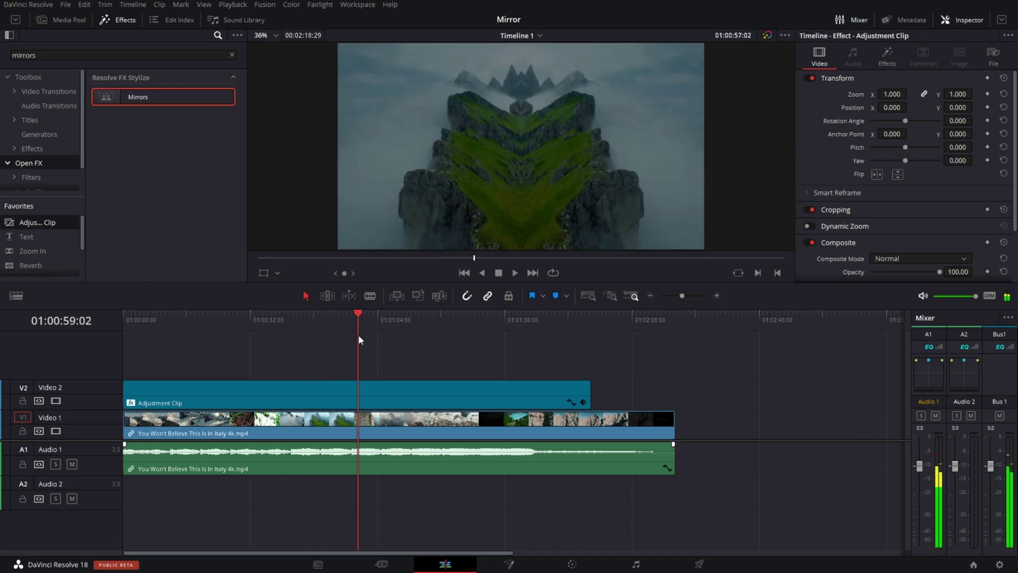
left_click_drag(339, 331, 454, 349)
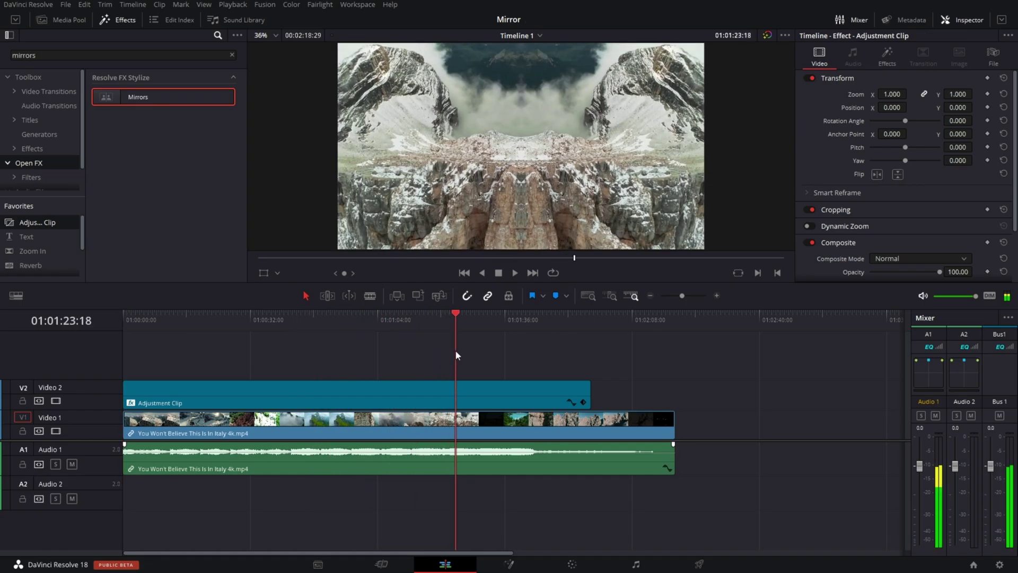
left_click(498, 328)
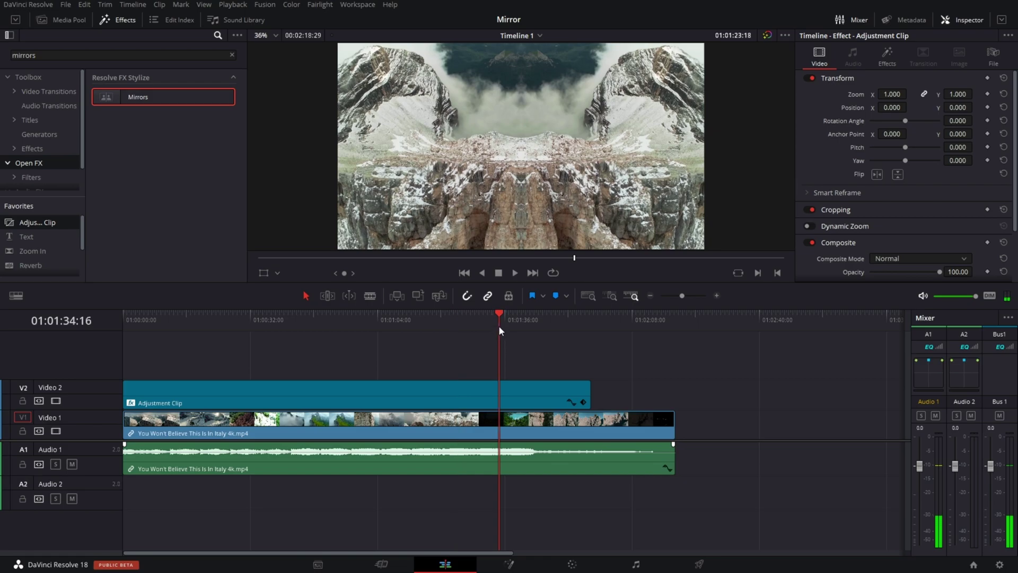
key("Home")
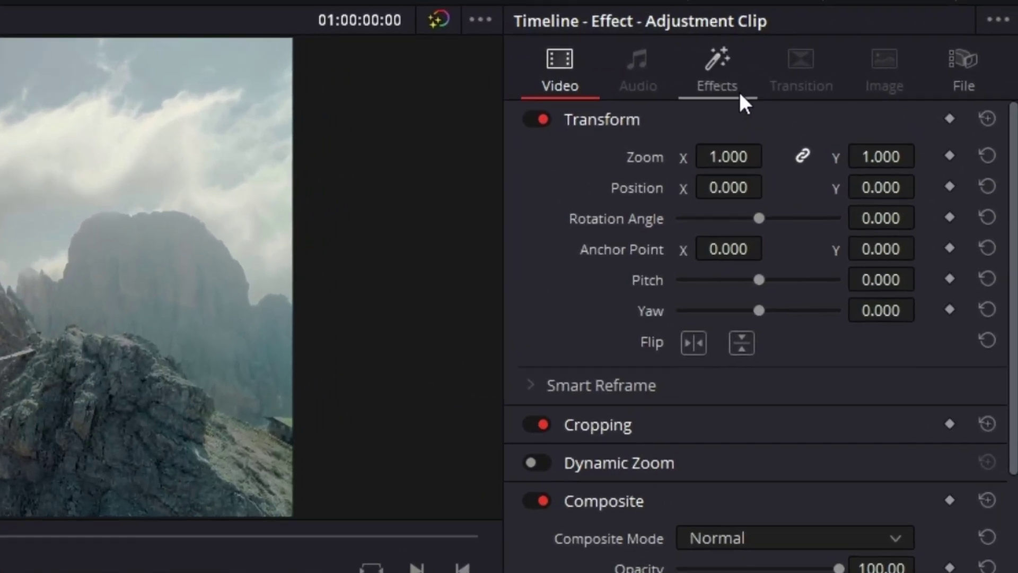
- Set Mirror 1's angle in the adjustment clip's Mirrors effect to -90.0
left_click(876, 54)
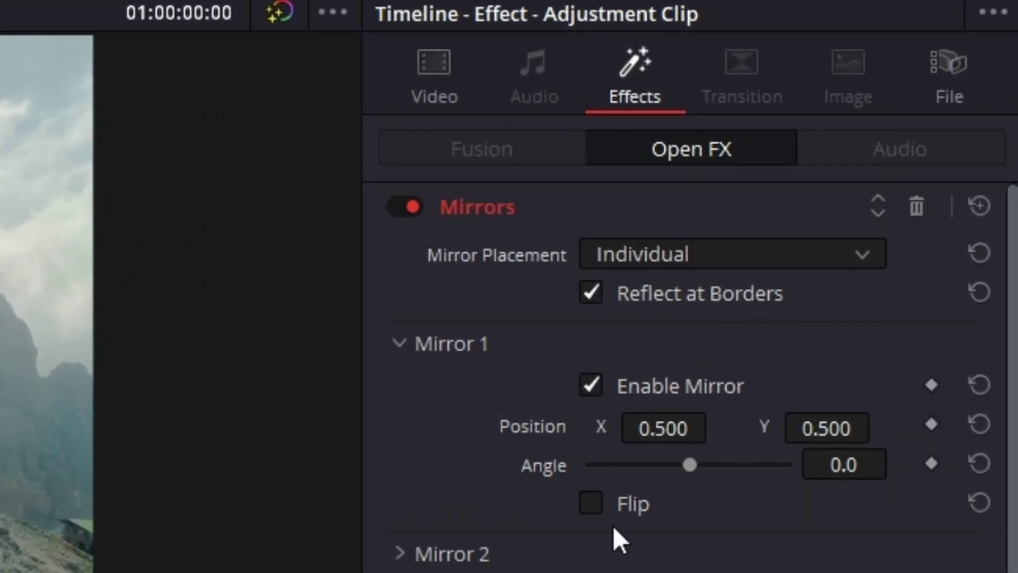
left_click_drag(689, 465, 573, 489)
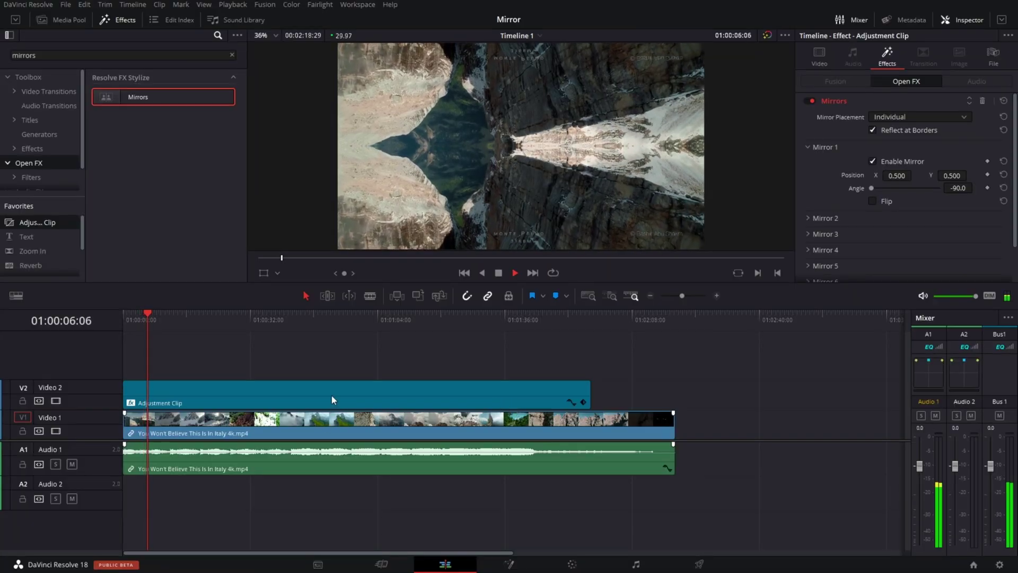
left_click(342, 389)
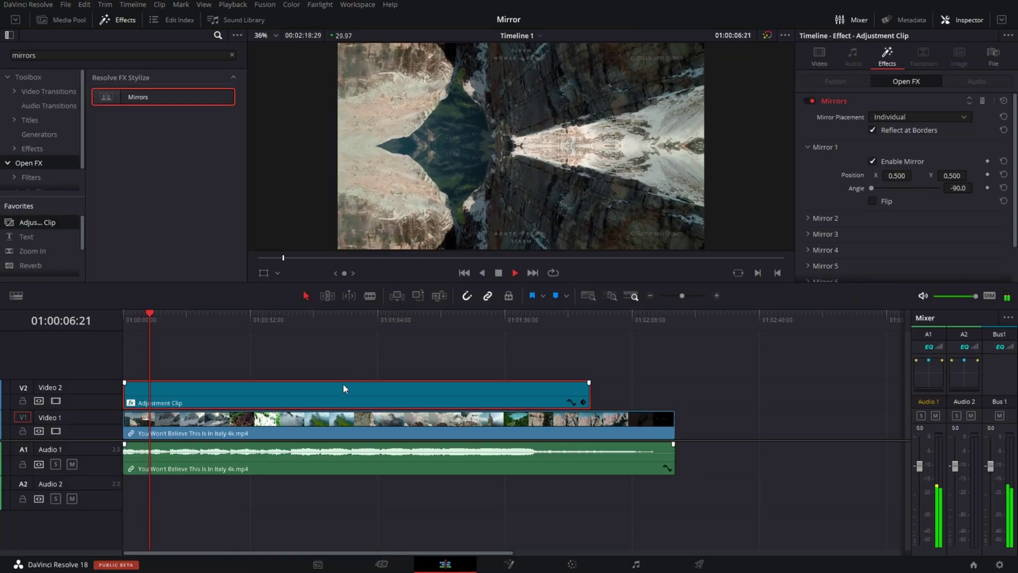
- Set the adjustment clip's Transform Position Y to about -155, checking the reflection
left_click(818, 57)
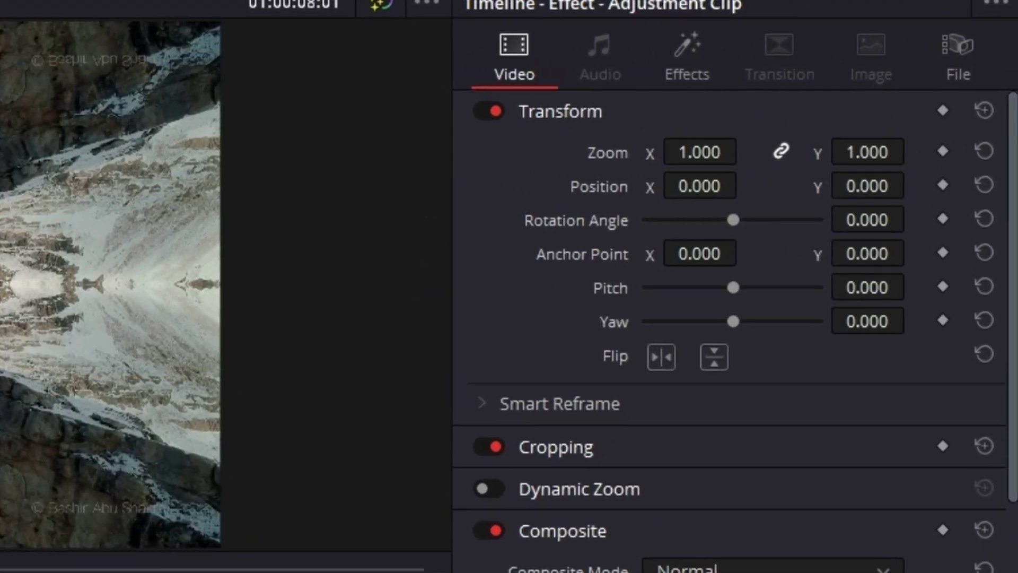
left_click_drag(867, 186, 907, 199)
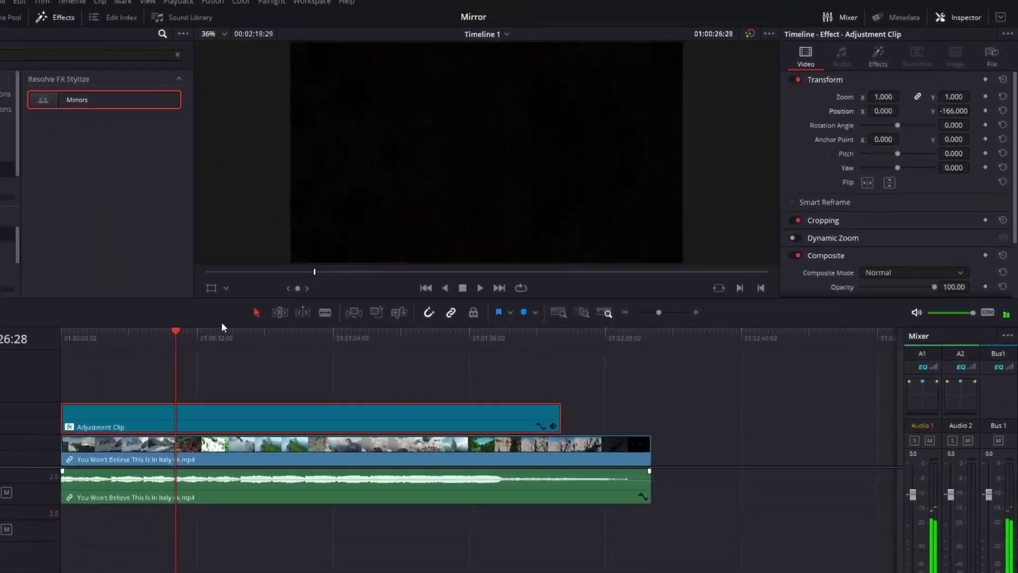
mouse_move(231, 319)
left_mouse_down()
mouse_move(211, 320)
mouse_move(249, 326)
left_mouse_up()
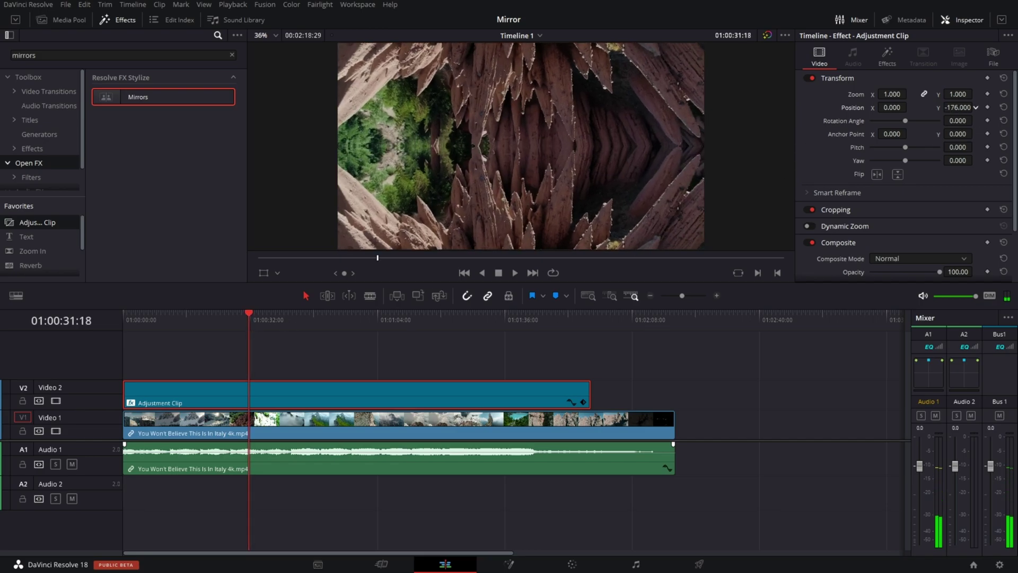
left_click_drag(978, 107, 983, 107)
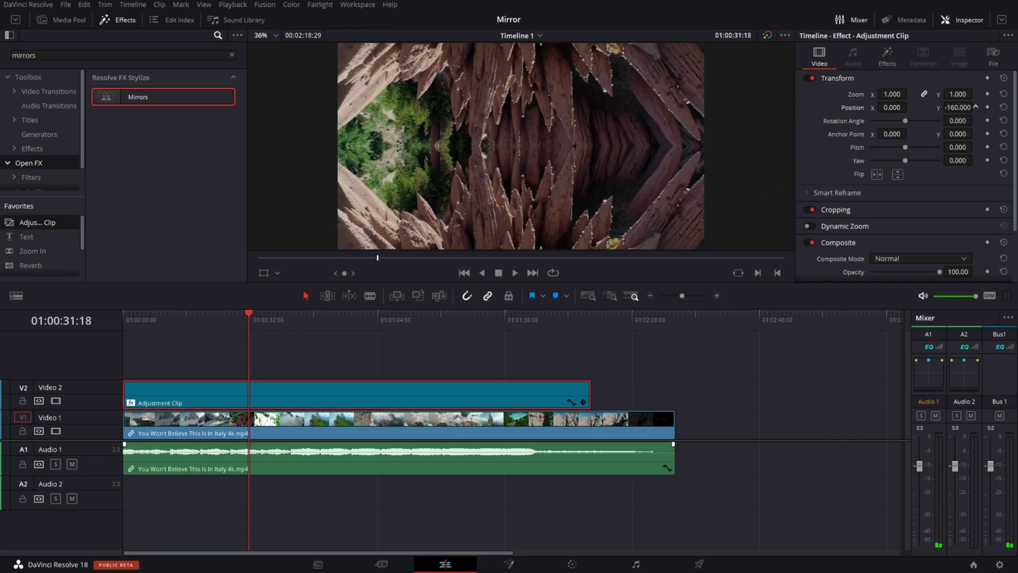
scroll(628, 144, "up", 1)
scroll(612, 147, "up", 2)
scroll(609, 147, "up", 1)
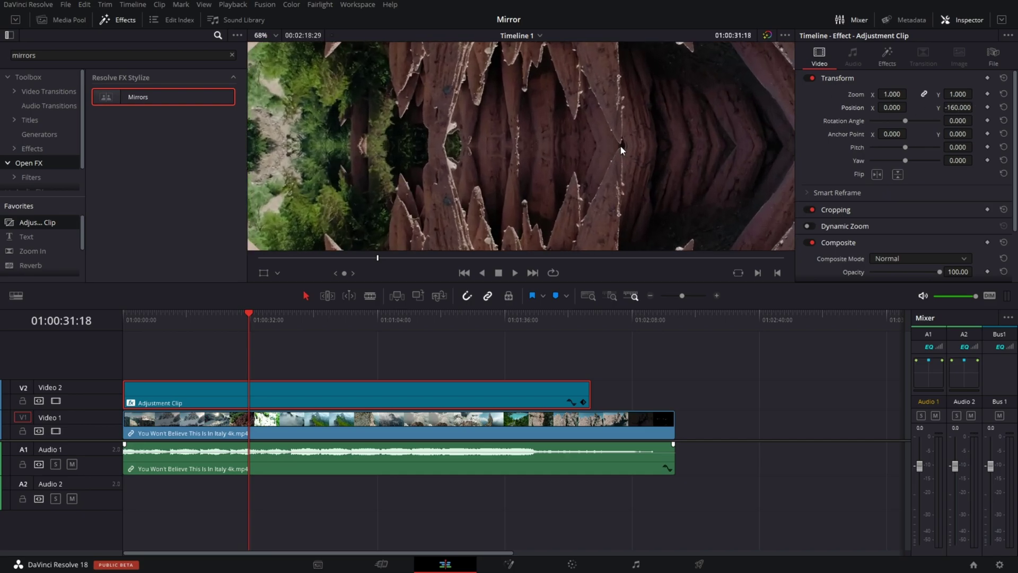
left_click_drag(978, 108, 981, 107)
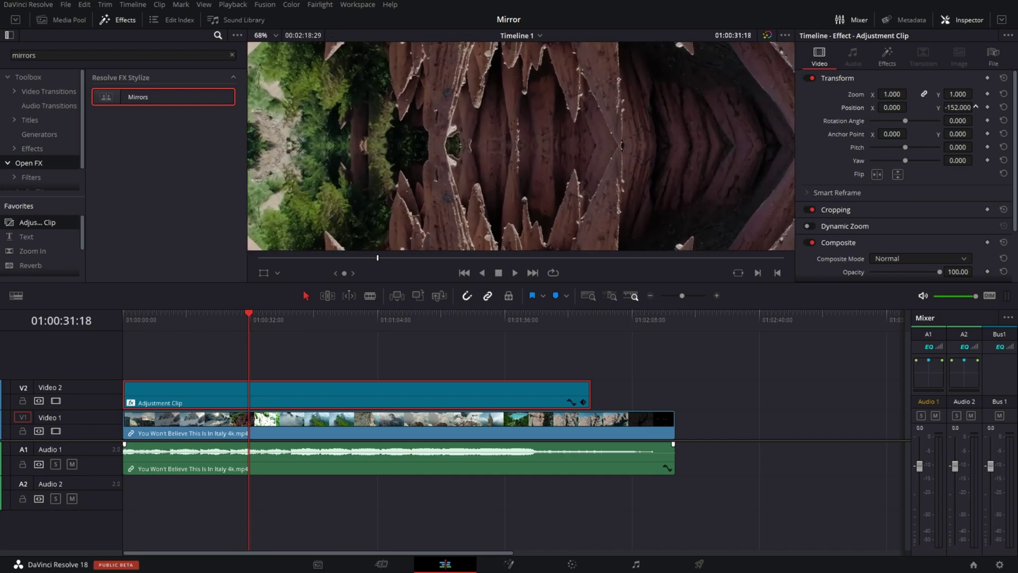
scroll(628, 170, "down", 2)
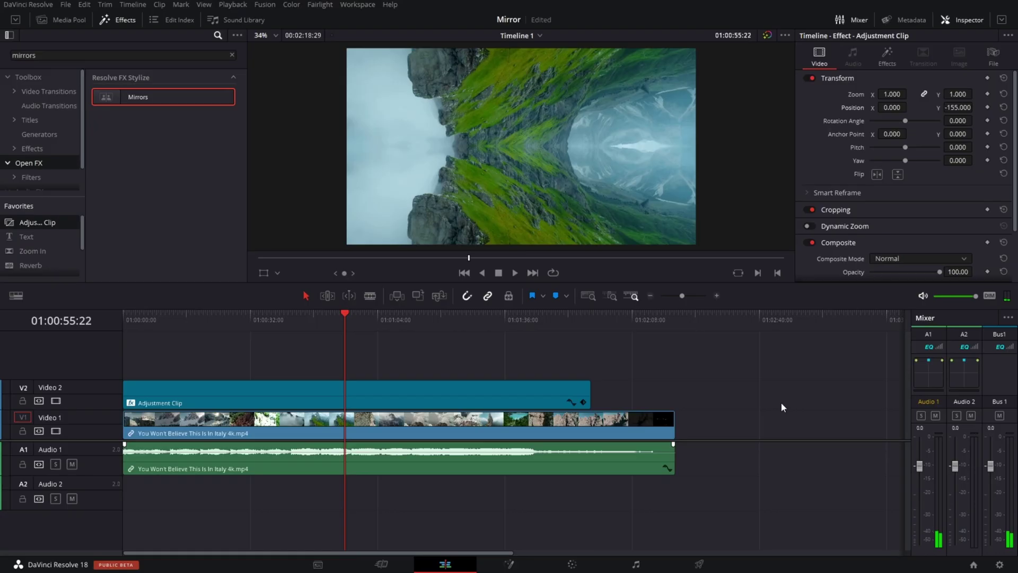
key("Escape")
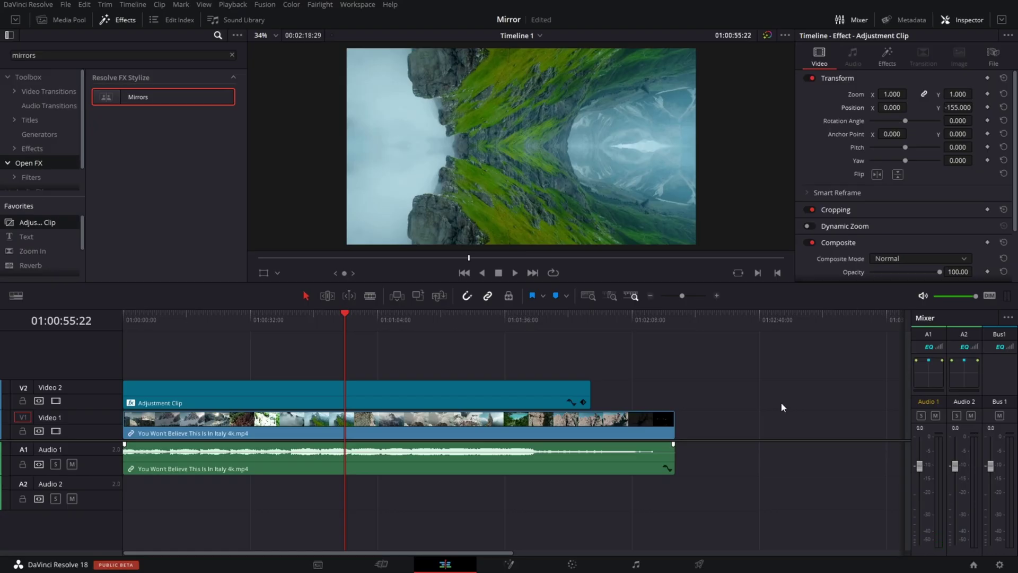